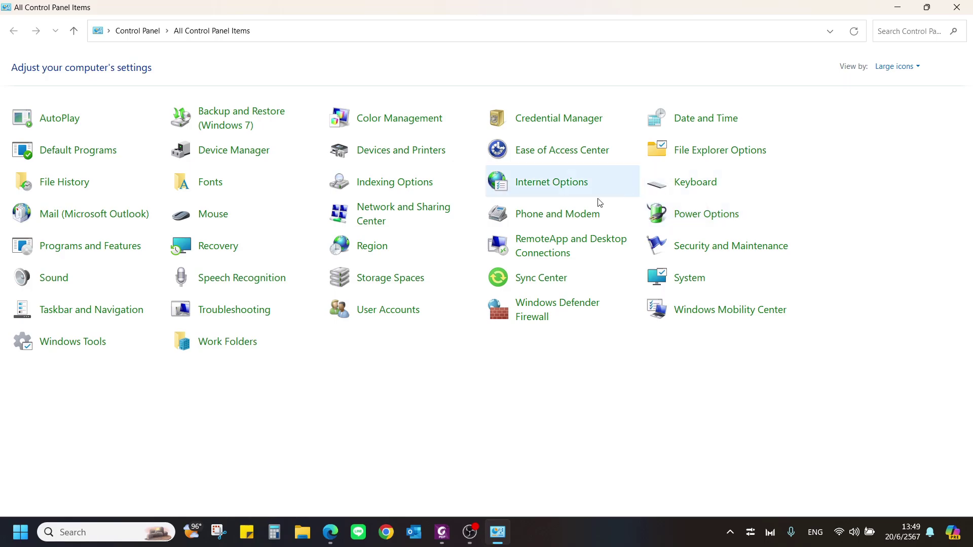
# - Open the settings page of the Deli S351 printer from the list of installed printers and scanners
pyautogui.click(408, 158)
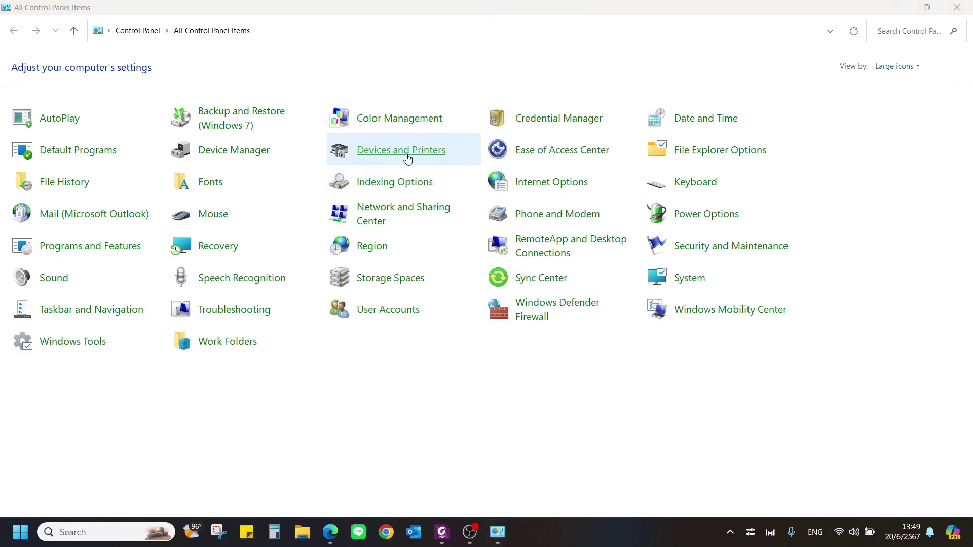
pyautogui.scroll(-5, 405, 195)
pyautogui.scroll(2, 405, 202)
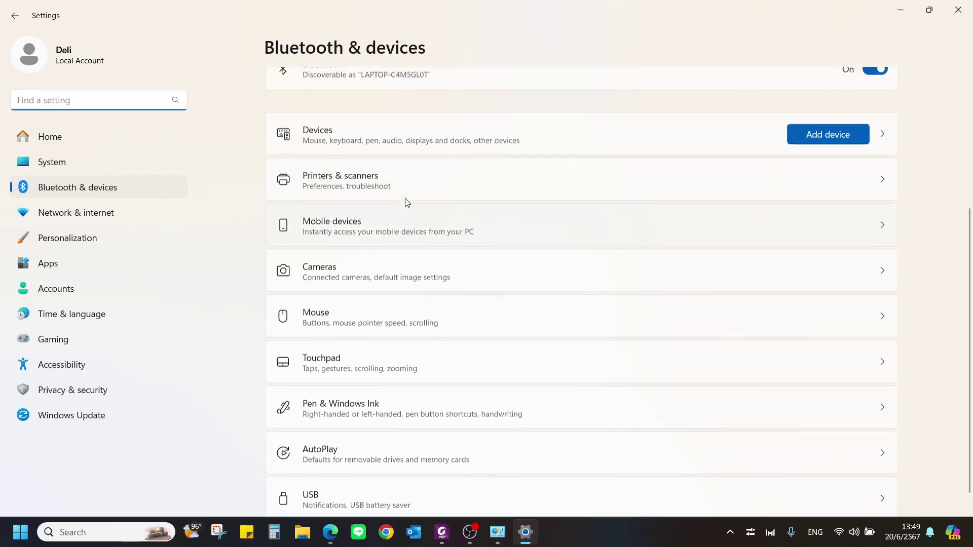
pyautogui.click(440, 219)
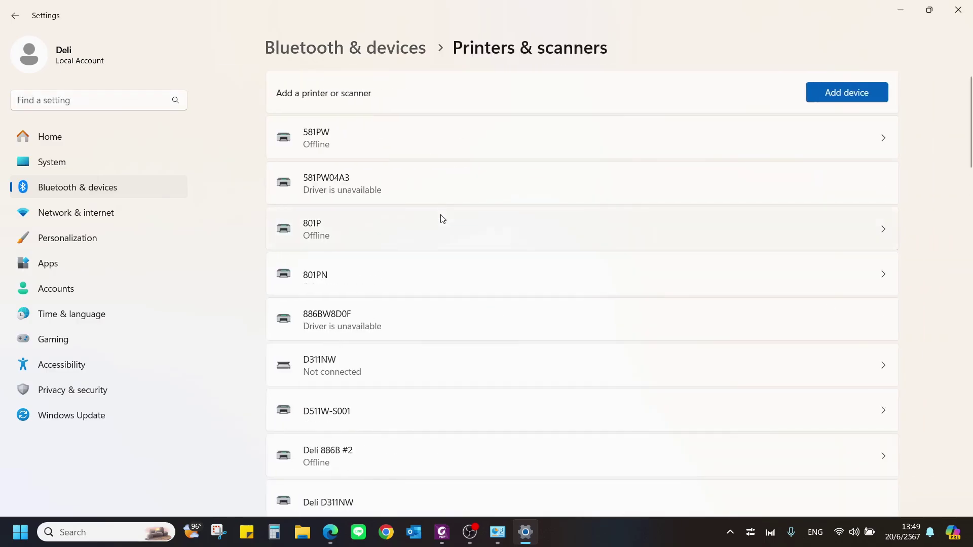
pyautogui.scroll(-5, 441, 219)
pyautogui.scroll(-4, 442, 219)
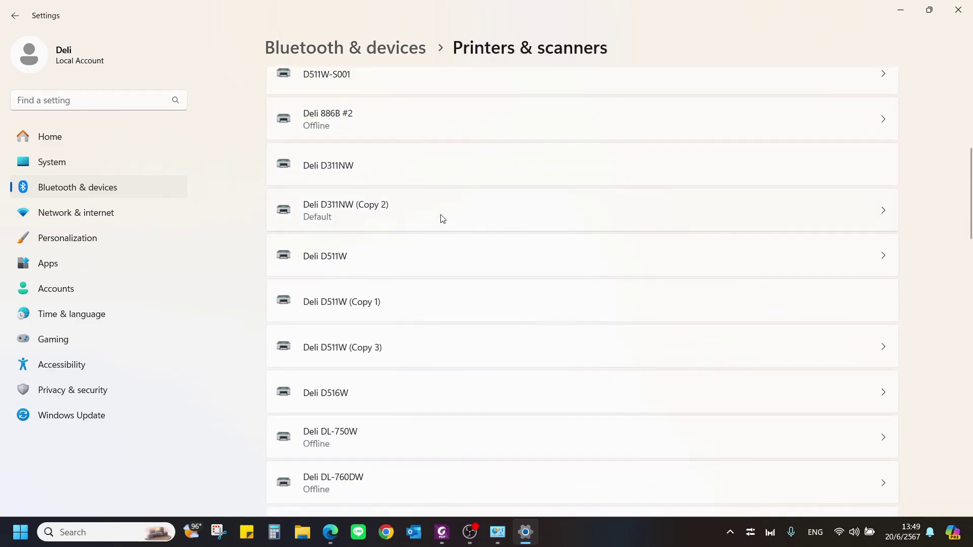
pyautogui.scroll(-1, 442, 219)
pyautogui.scroll(-2, 443, 219)
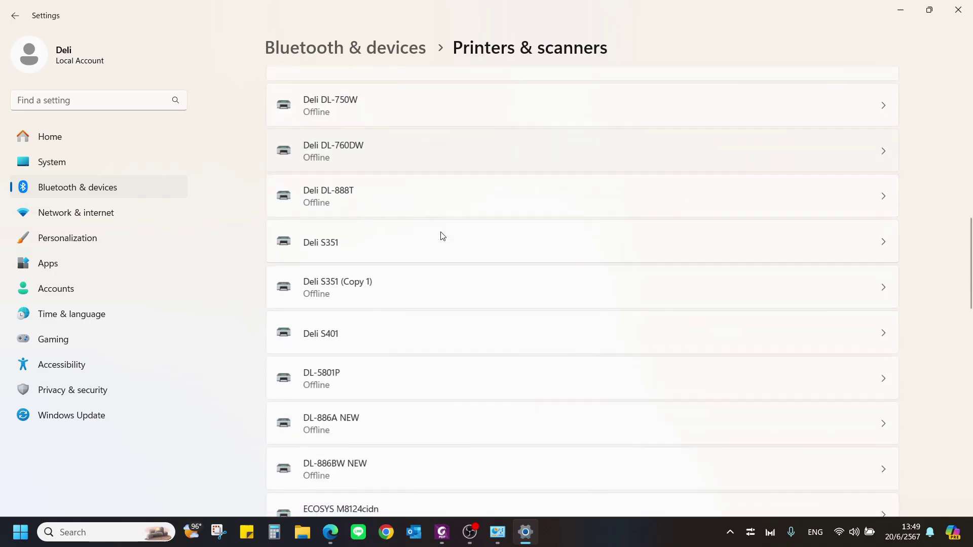
pyautogui.click(484, 244)
pyautogui.scroll(-1, 484, 246)
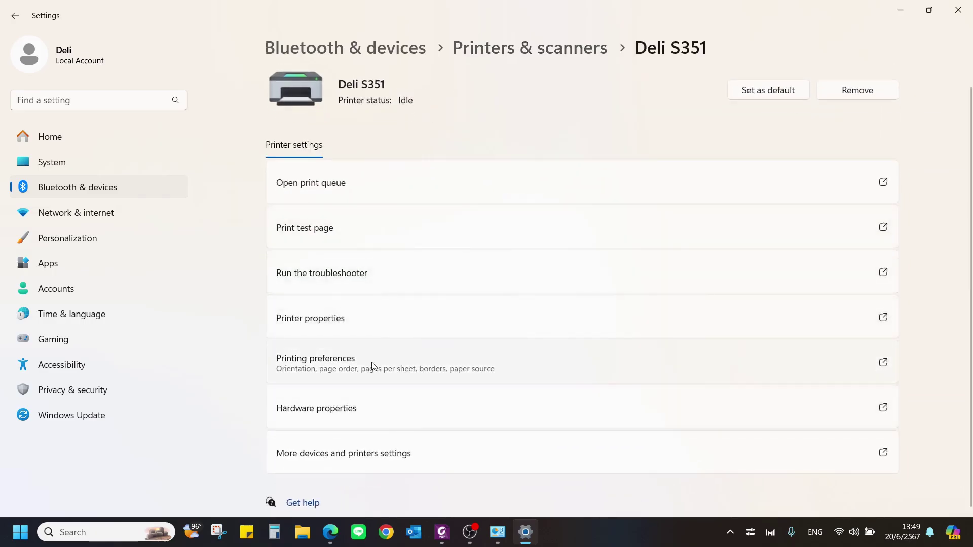
pyautogui.click(397, 360)
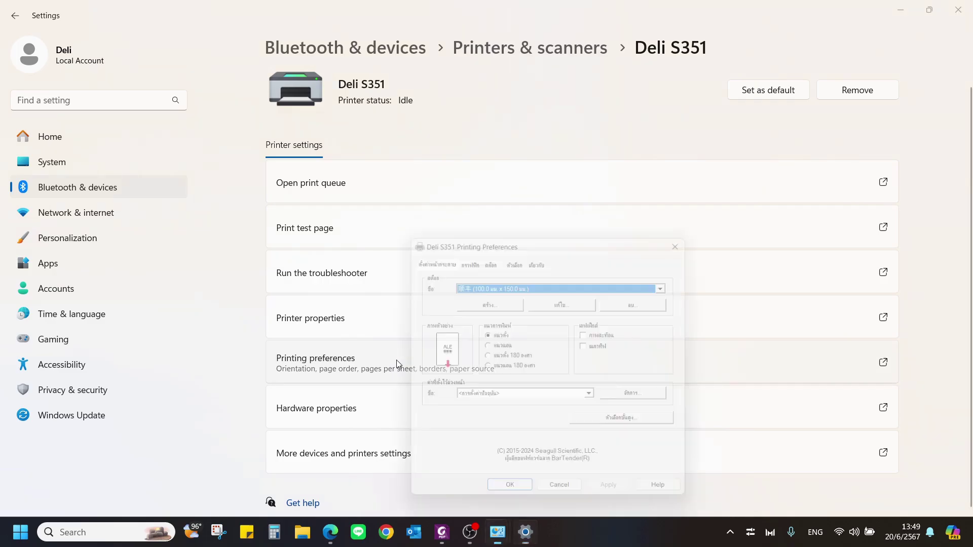
pyautogui.moveTo(538, 239); pyautogui.dragTo(555, 90)
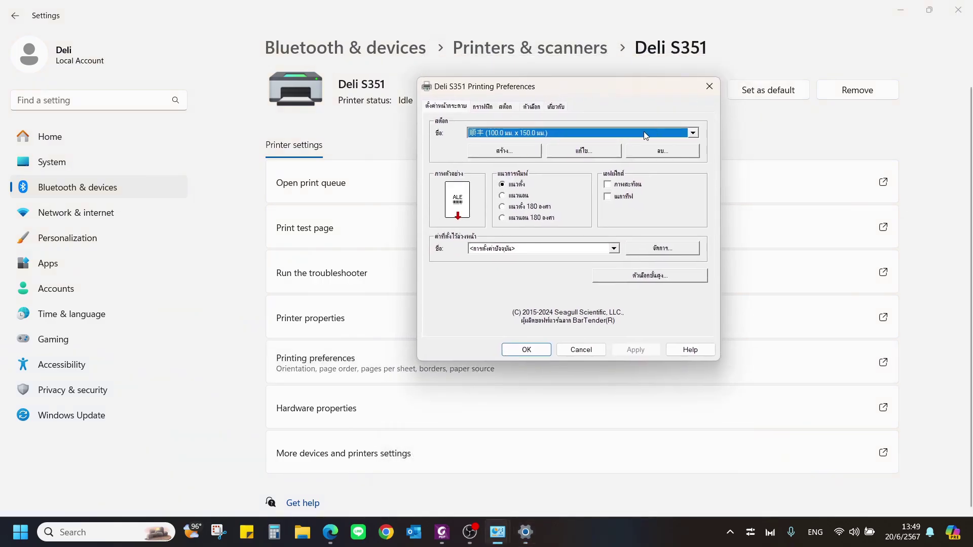
pyautogui.click(709, 86)
# - Show the classic Devices and Printers list and open the printer properties of the Deli S351
pyautogui.click(343, 458)
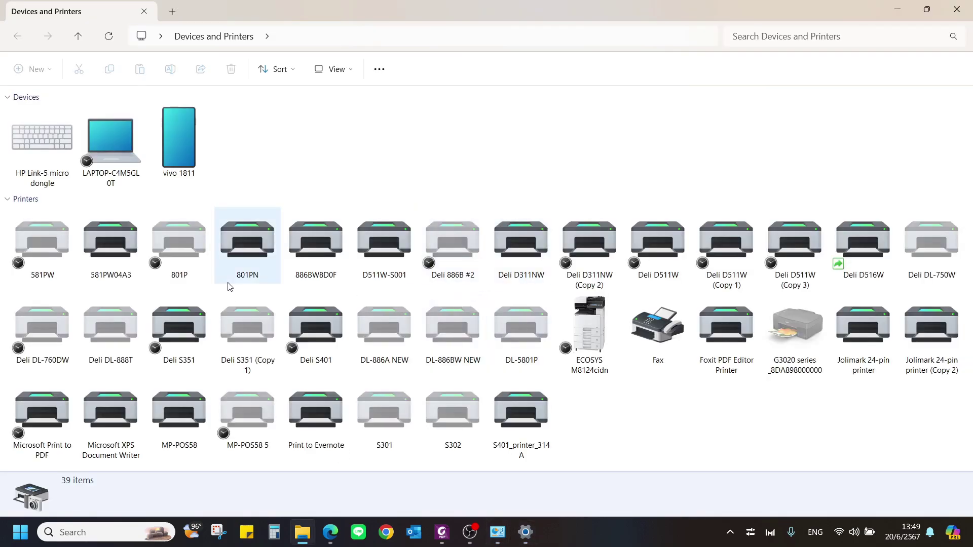
pyautogui.rightClick(180, 323)
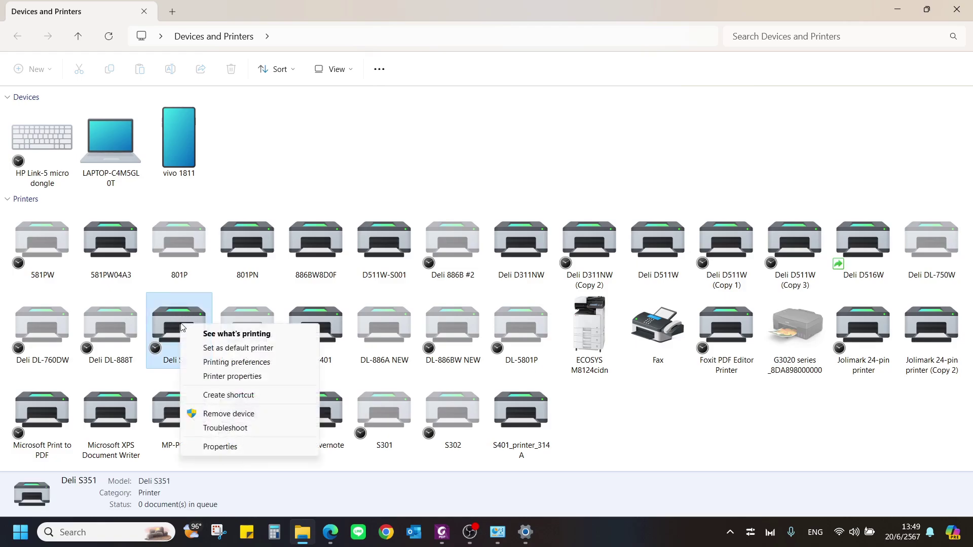
pyautogui.click(242, 383)
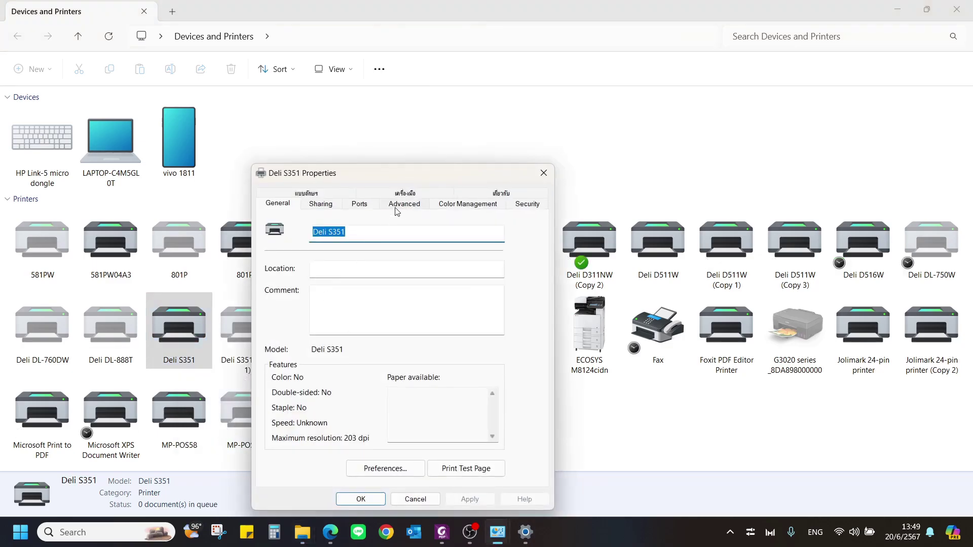
pyautogui.moveTo(413, 174); pyautogui.dragTo(562, 101)
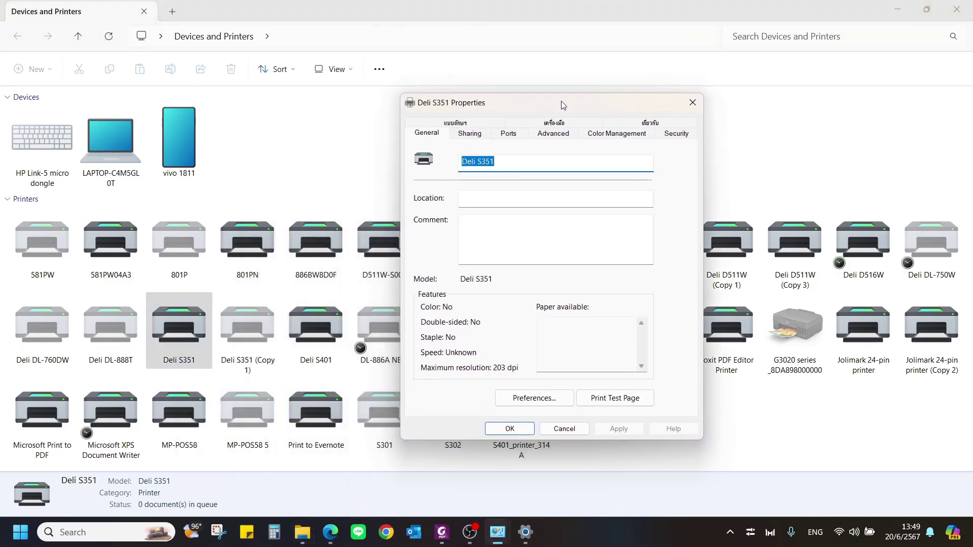
# - Open the Deli S351 printing preferences and look at the dialog for creating a new label stock, closing it without creating one
pyautogui.click(542, 403)
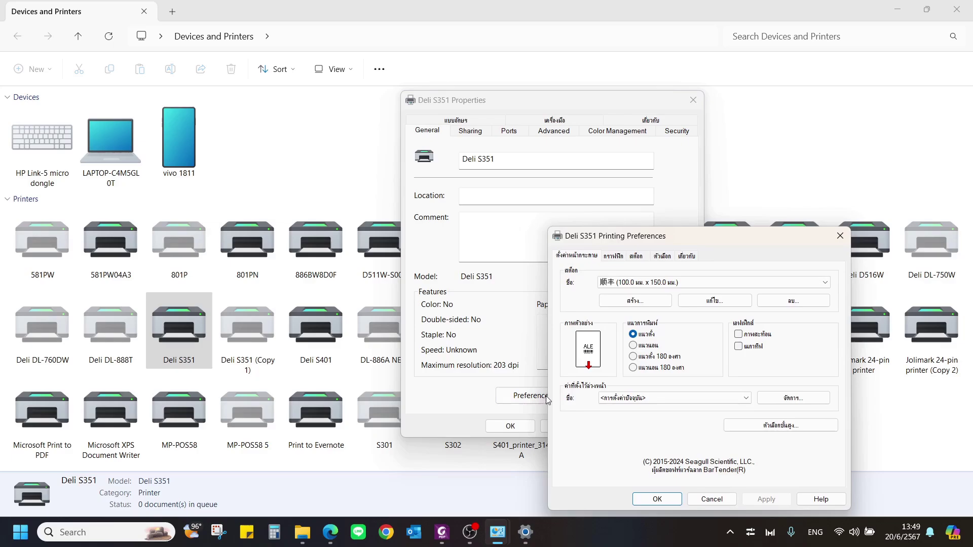
pyautogui.moveTo(677, 239); pyautogui.dragTo(579, 131)
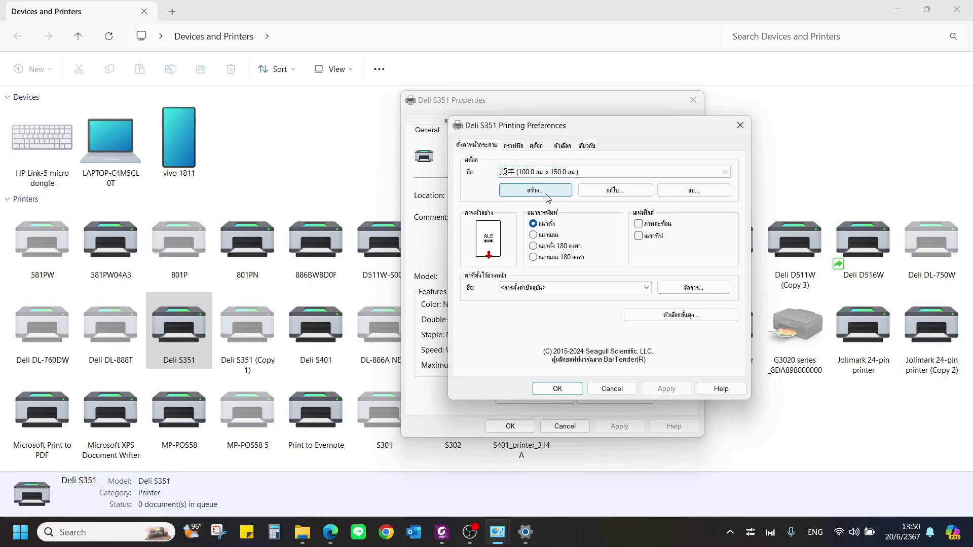
pyautogui.click(544, 191)
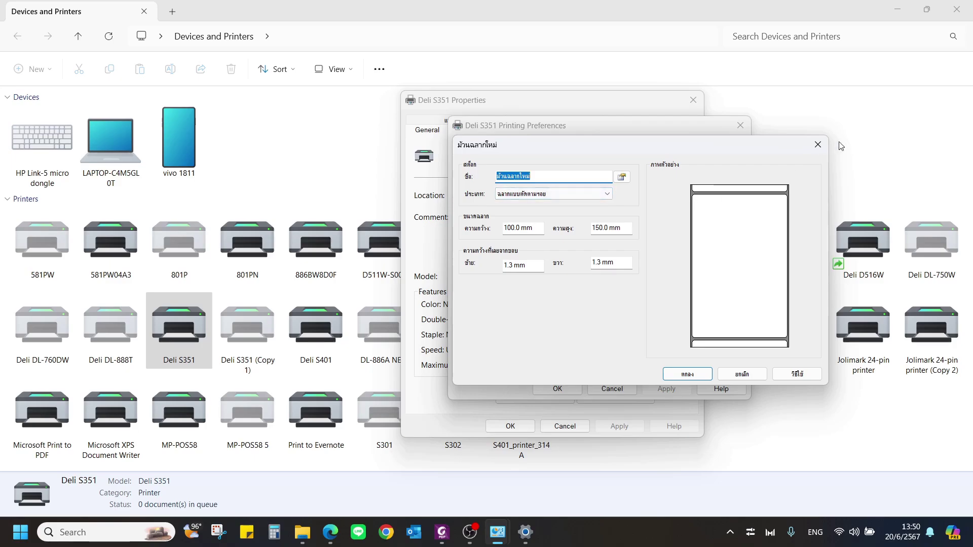
pyautogui.click(817, 144)
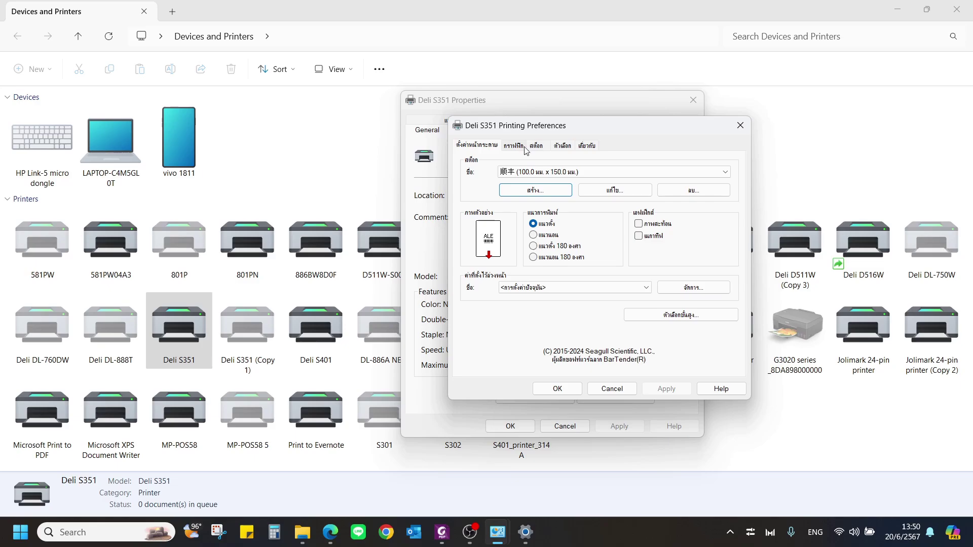
# - Try the continuous media type with the ribbon thermal transfer method in the stock settings
pyautogui.click(541, 148)
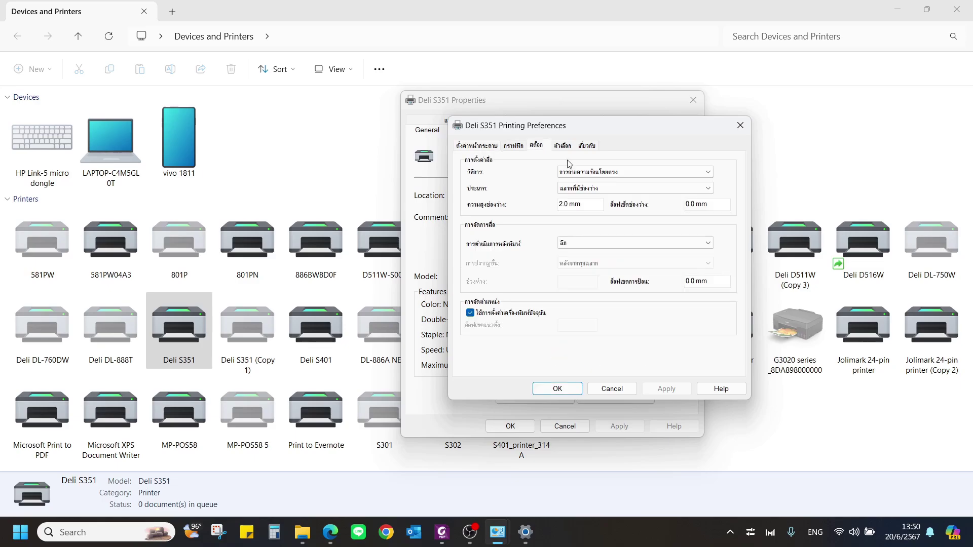
pyautogui.click(659, 189)
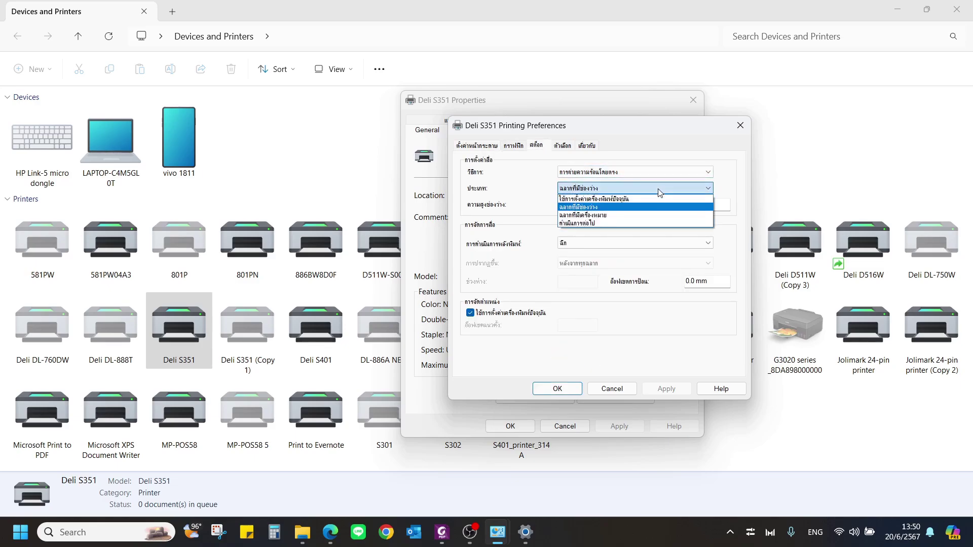
pyautogui.click(610, 223)
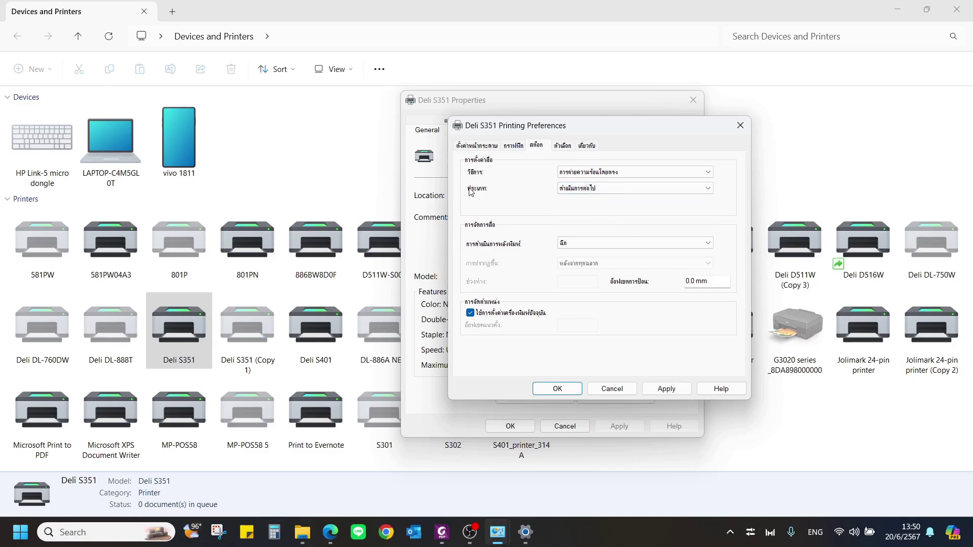
pyautogui.click(681, 175)
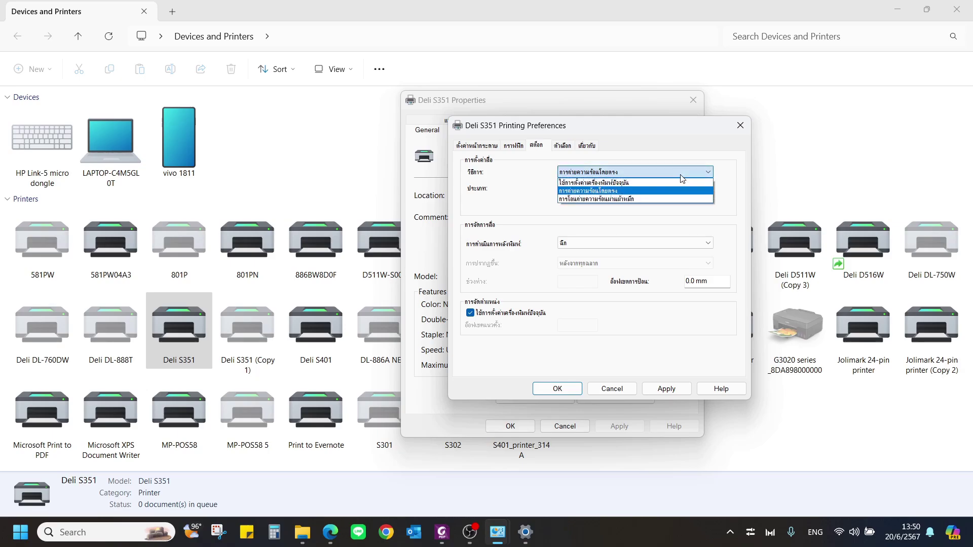
pyautogui.click(650, 198)
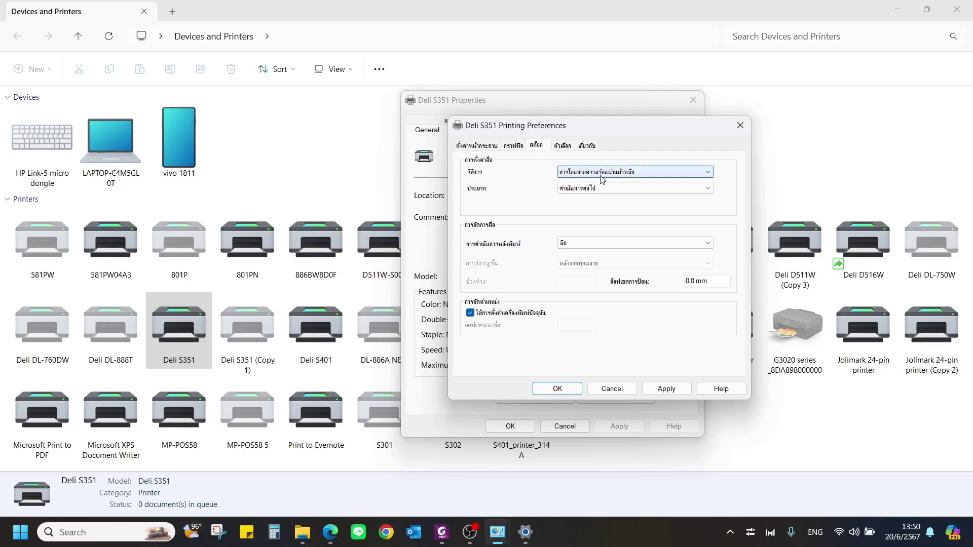
# - Set the stock's print method to direct thermal and its media type to labels with gaps
pyautogui.click(705, 173)
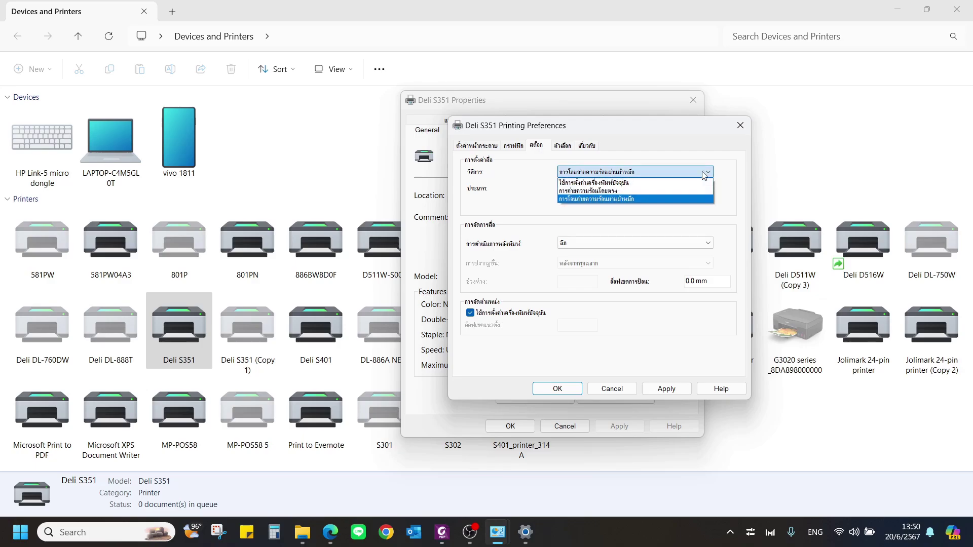
pyautogui.click(634, 191)
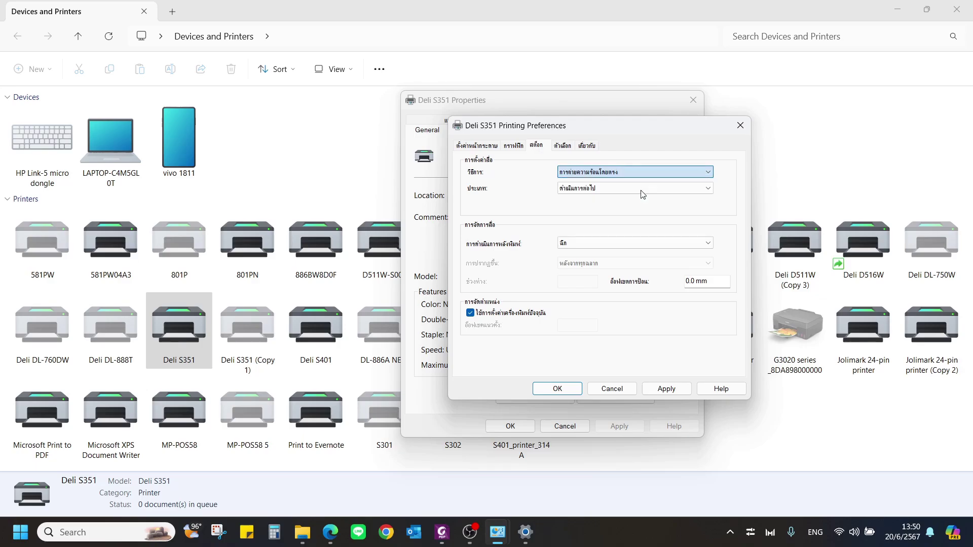
pyautogui.click(596, 189)
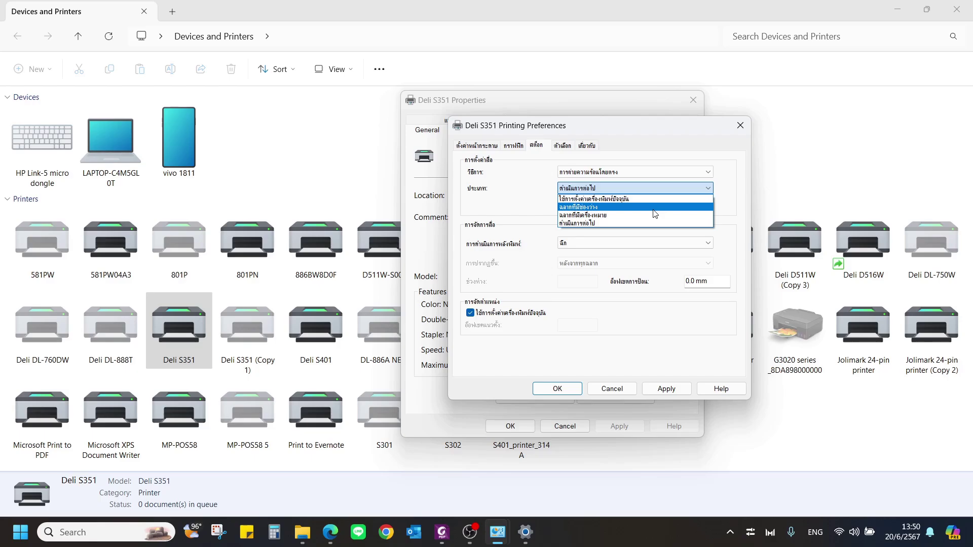
pyautogui.click(654, 207)
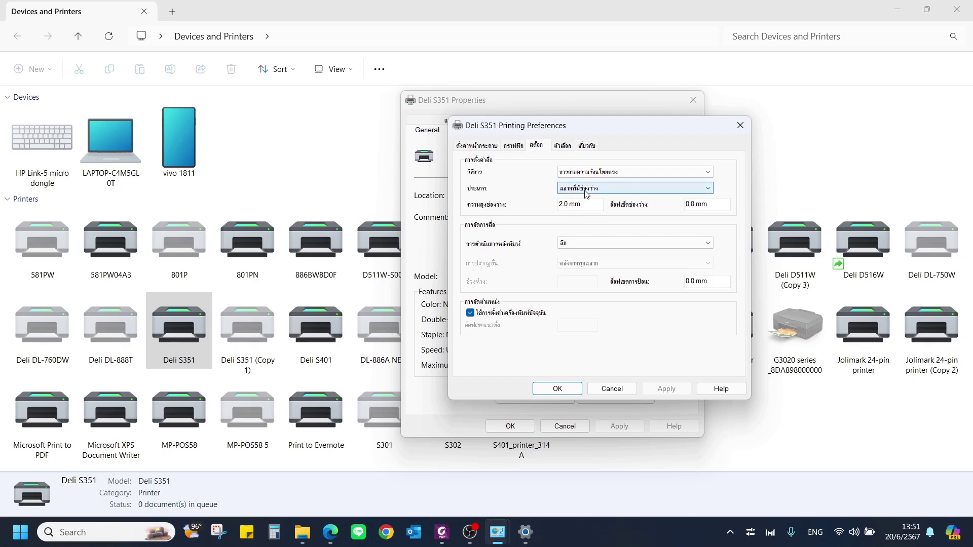
pyautogui.click(585, 193)
pyautogui.click(586, 207)
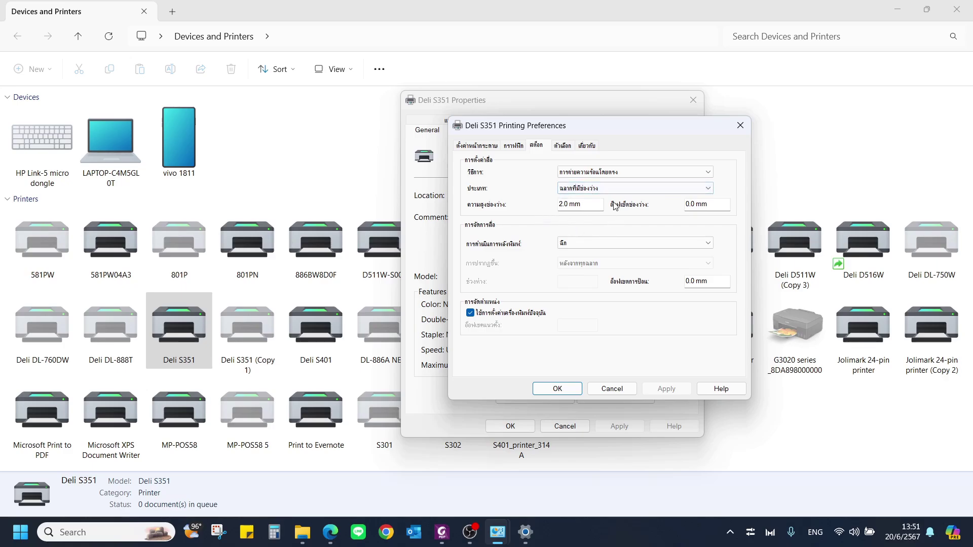
pyautogui.click(621, 173)
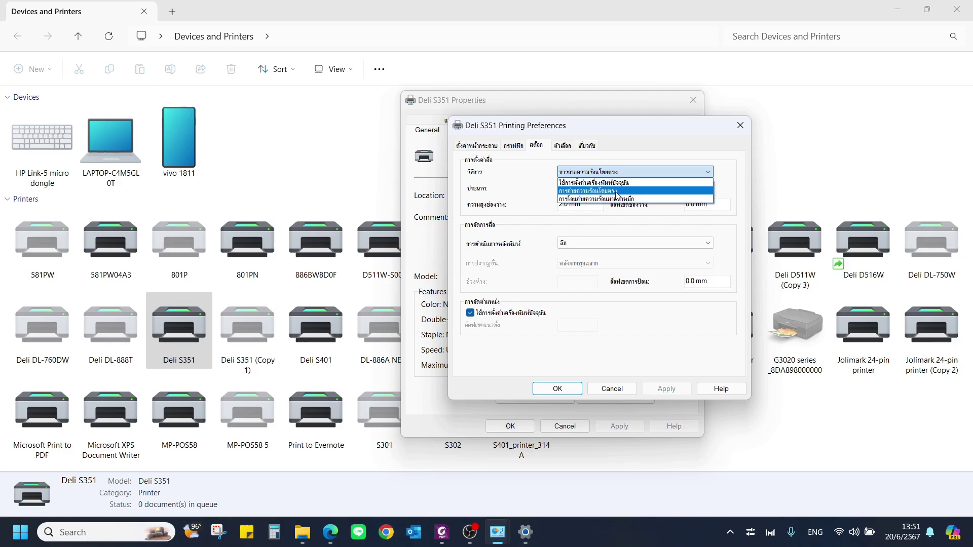
pyautogui.click(616, 191)
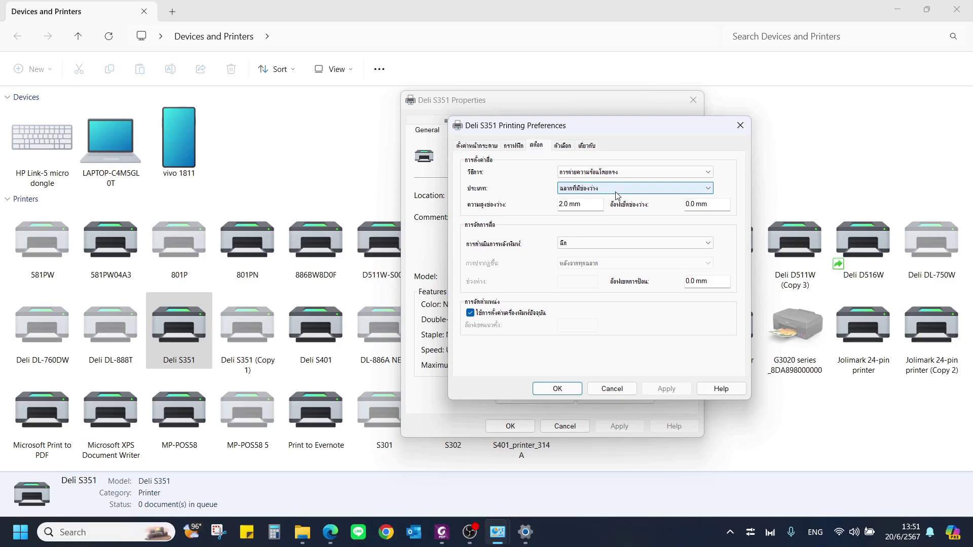
# - Try a print speed of 101.60 mm/s in the printer options, leaving the use of current printer settings disabled
pyautogui.click(563, 146)
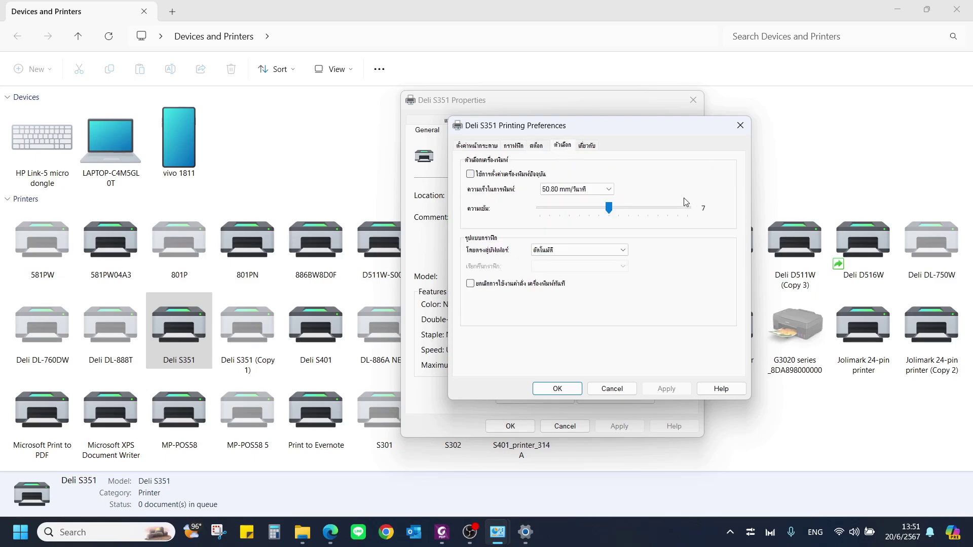
pyautogui.click(473, 175)
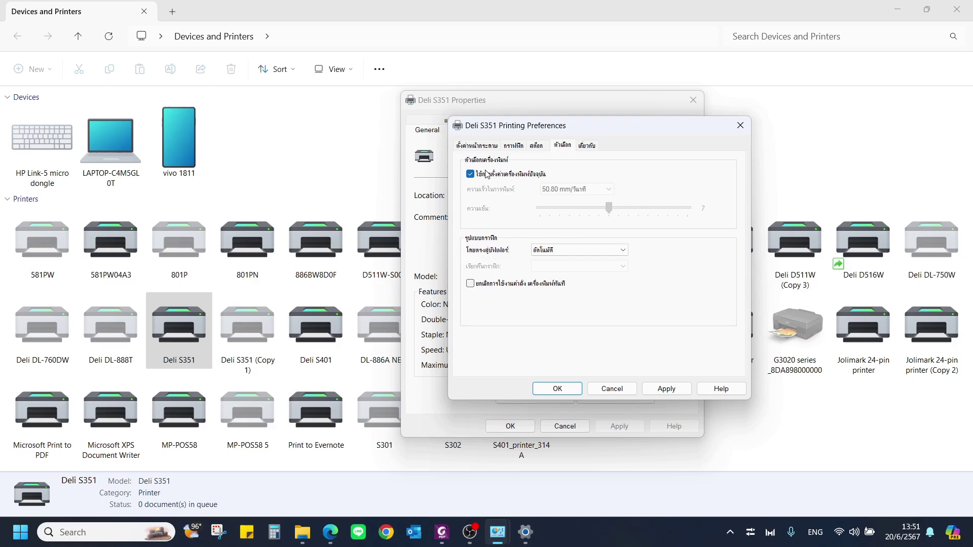
pyautogui.click(484, 175)
pyautogui.click(608, 189)
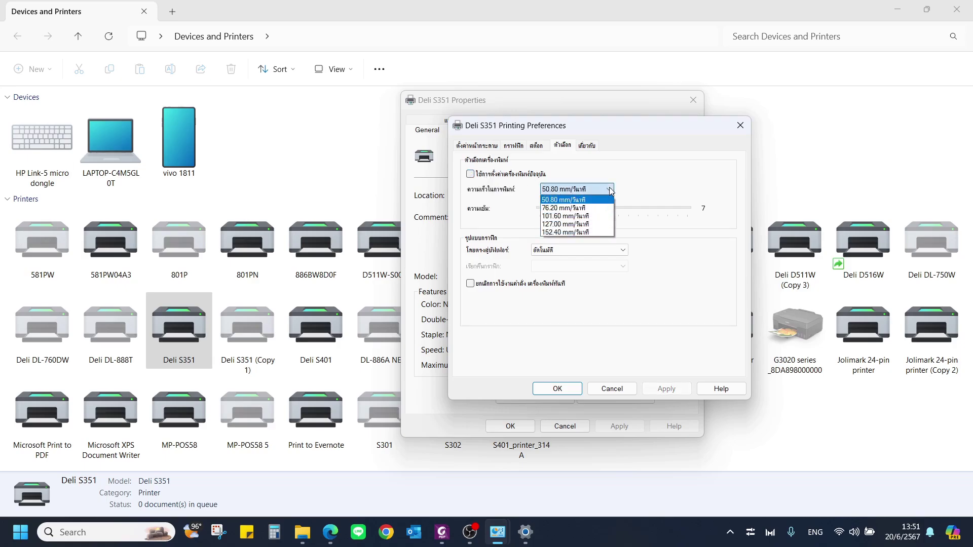
pyautogui.click(589, 217)
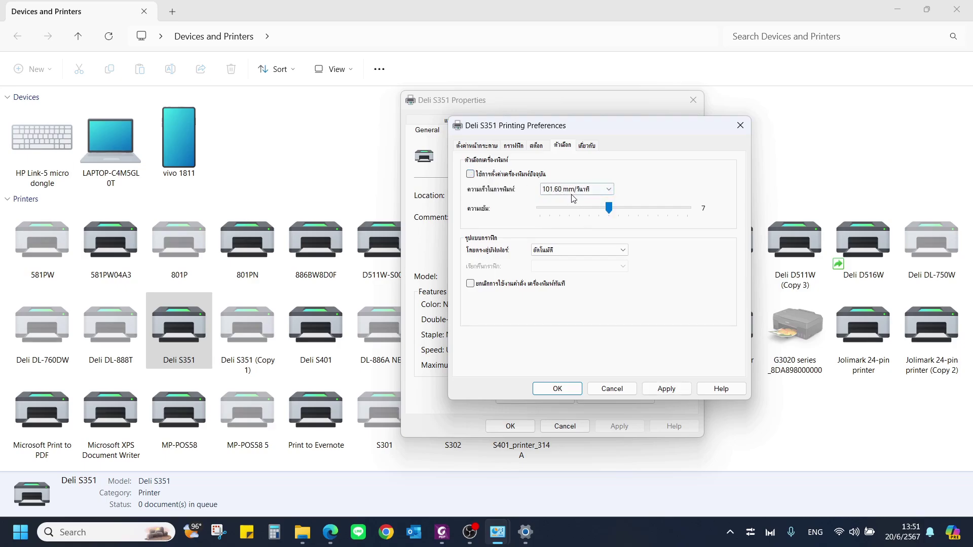
# - Set the print speed to 50.80 mm/s and save the printing preferences
pyautogui.click(607, 190)
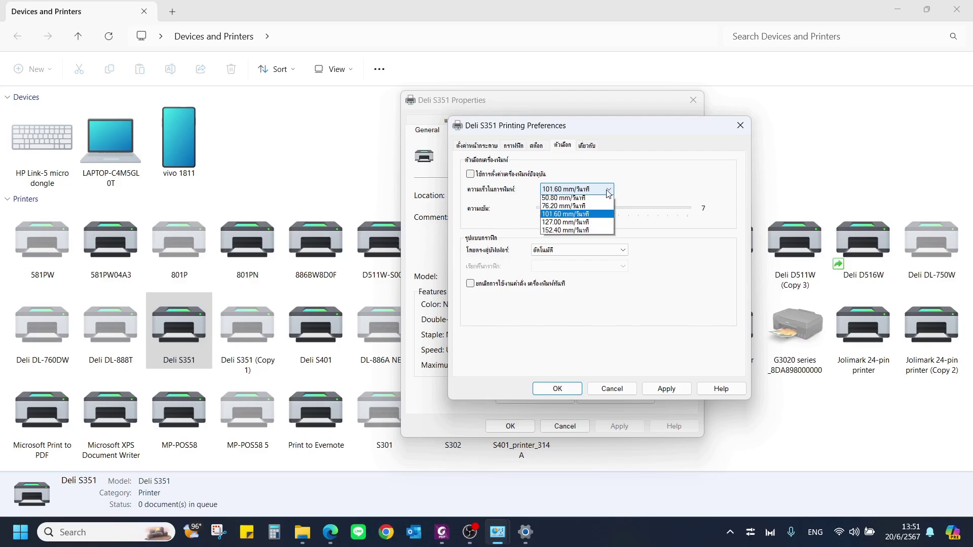
pyautogui.click(582, 202)
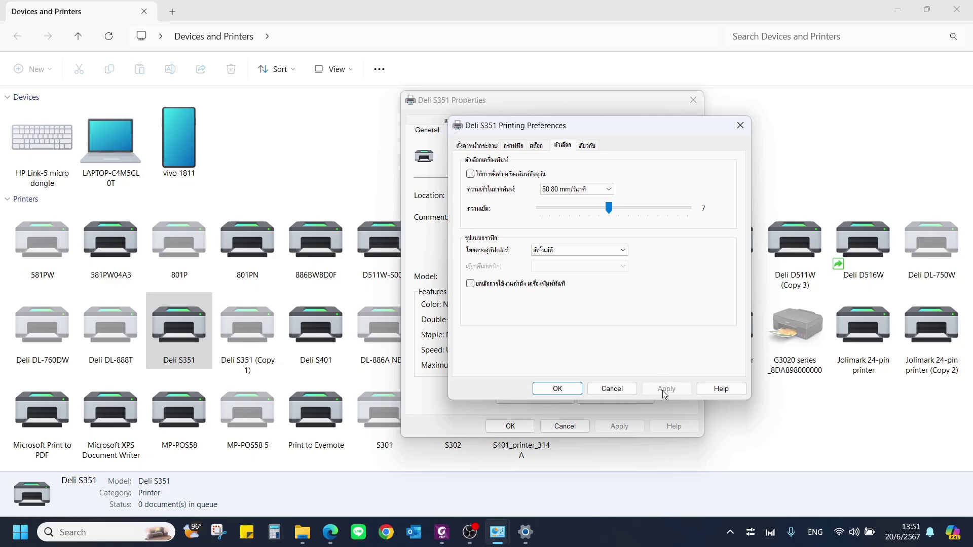
pyautogui.click(568, 390)
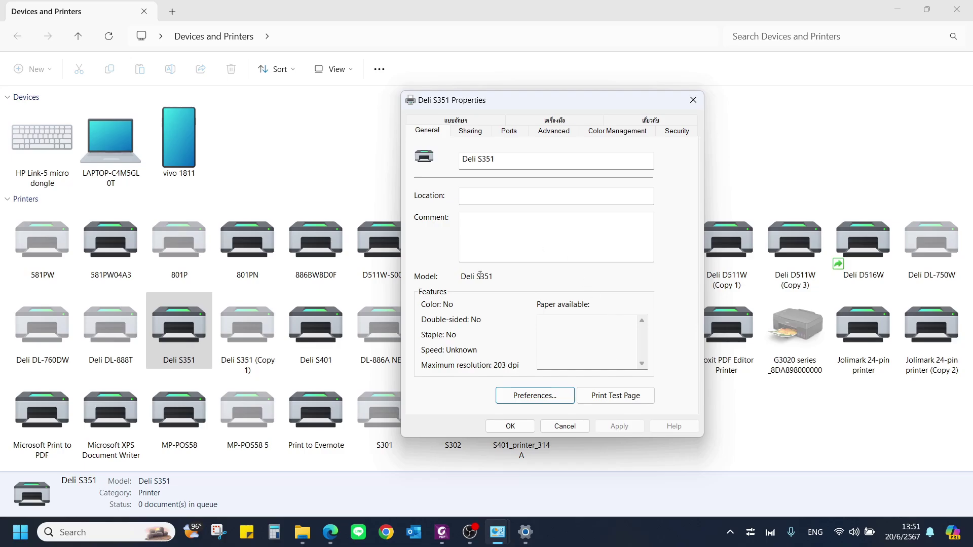
# - Check the page setup in the Deli S351 printing preferences, confirm it and print a test page
pyautogui.click(534, 395)
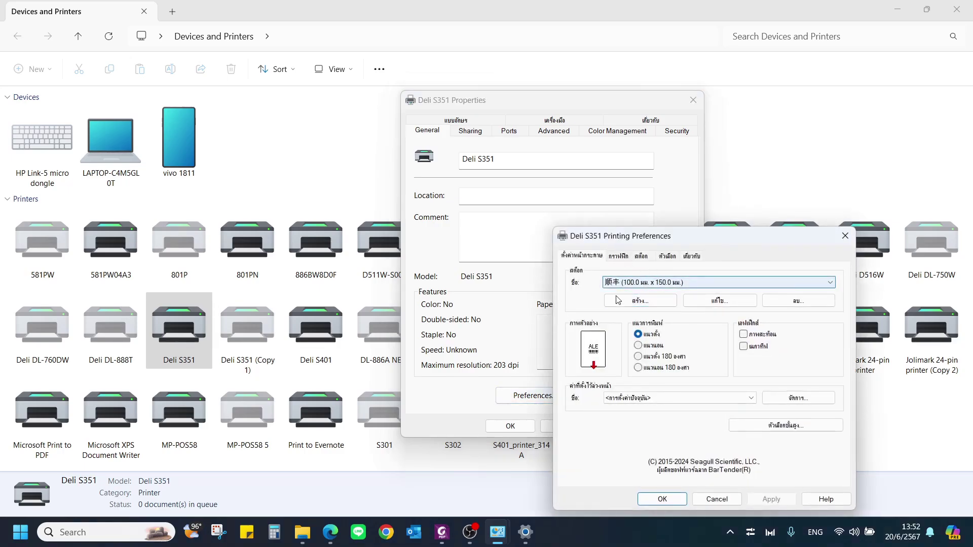
pyautogui.moveTo(687, 238); pyautogui.dragTo(657, 135)
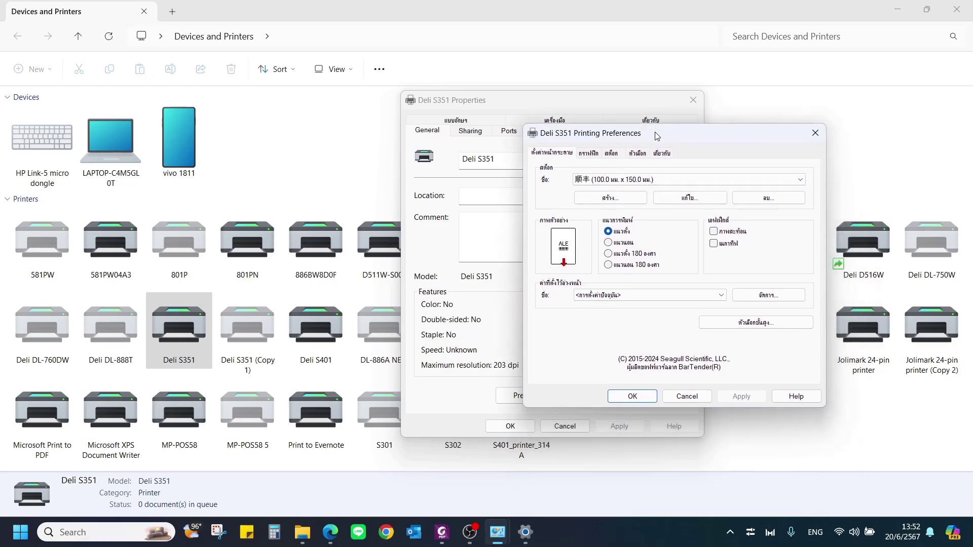
pyautogui.click(633, 396)
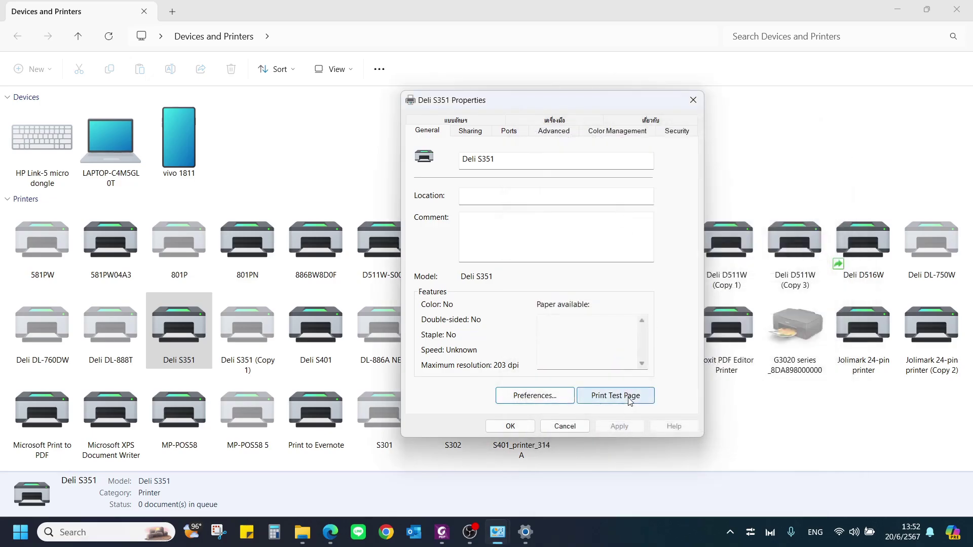
pyautogui.click(630, 399)
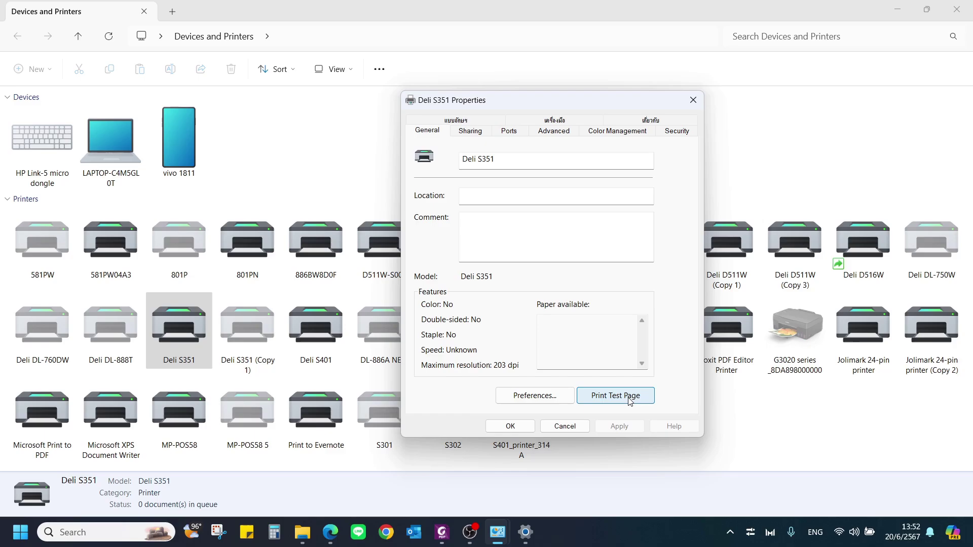